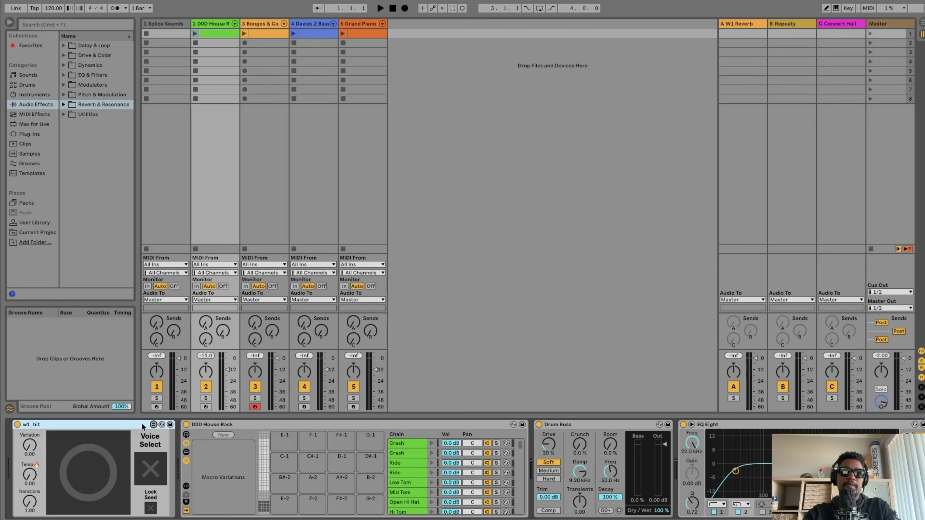
Inspect the Max patch behind the w1 hit device, close it, and open the D0D House Rack clip's notes.
{"action": "left_click", "coordinate": [153, 424]}
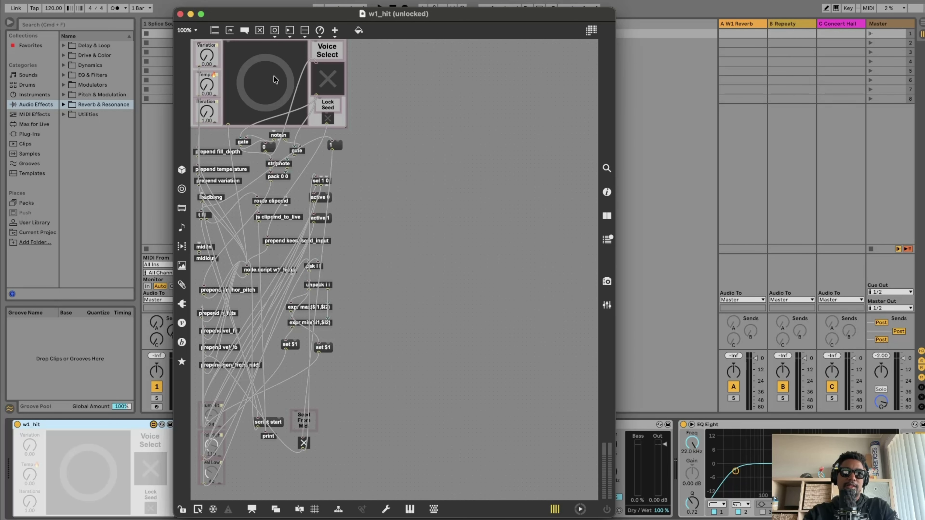
{"action": "left_click", "coordinate": [180, 15]}
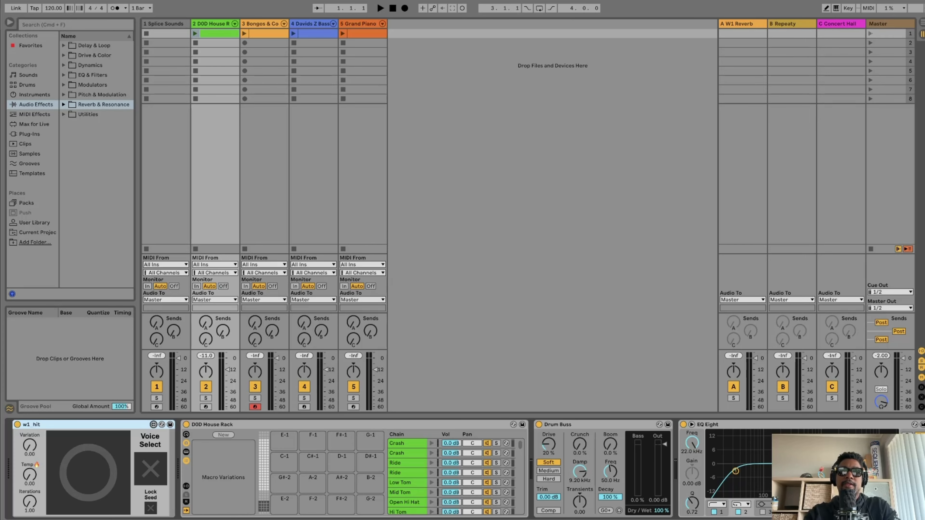
{"action": "double_click", "coordinate": [224, 33]}
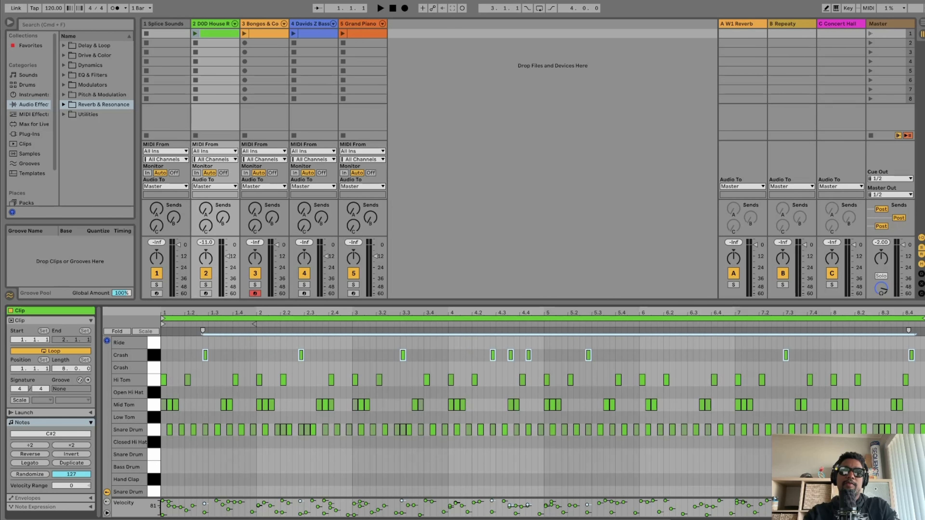
Search all browser results for w1_hit and reveal w1_hit.amxd in Finder.
{"action": "left_click", "coordinate": [108, 27]}
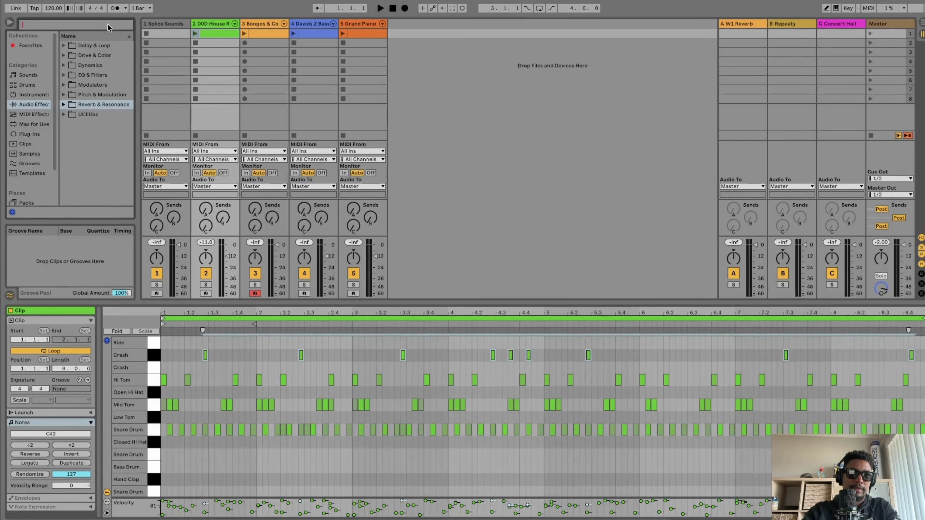
{"action": "type", "text": "w1_hit"}
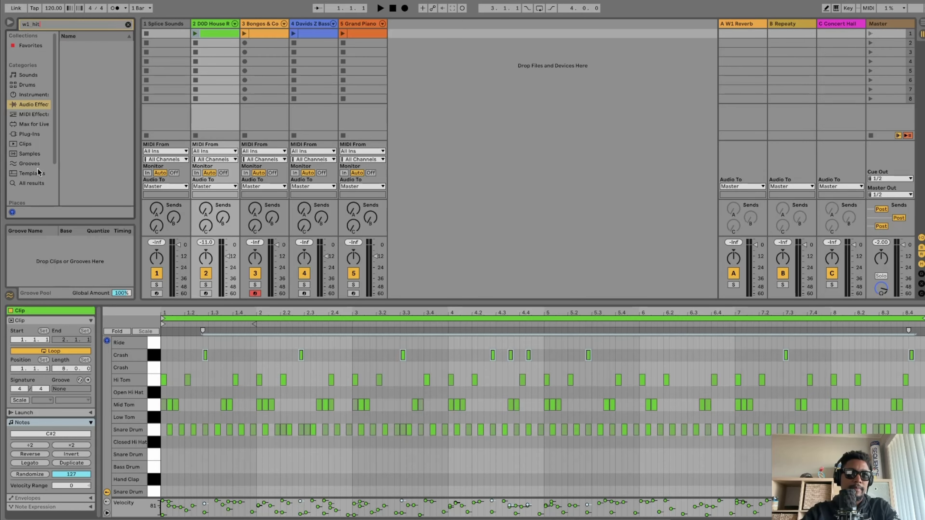
{"action": "left_click", "coordinate": [35, 183]}
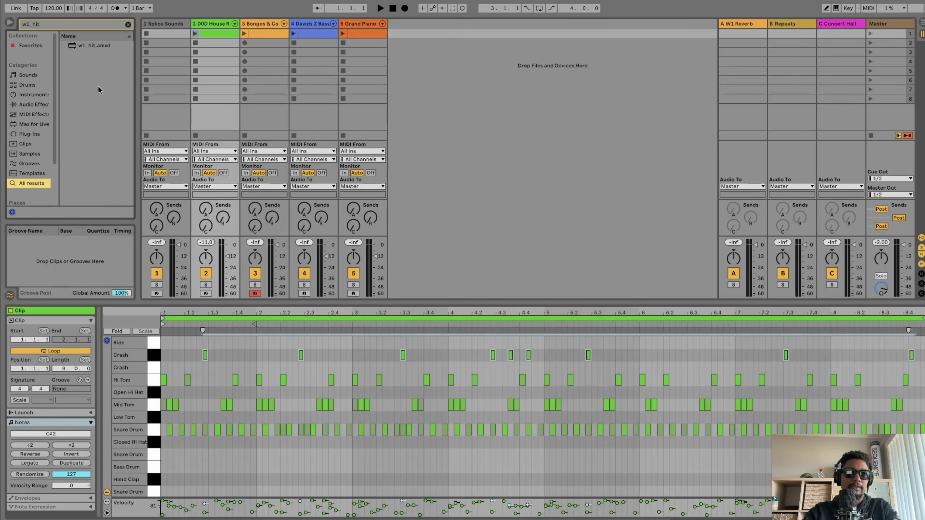
{"action": "right_click", "coordinate": [89, 47]}
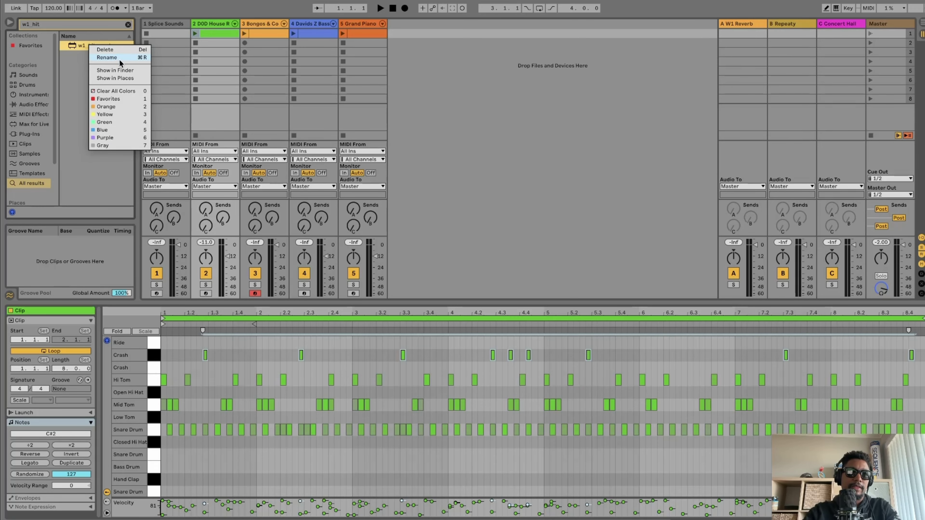
{"action": "left_click", "coordinate": [121, 71]}
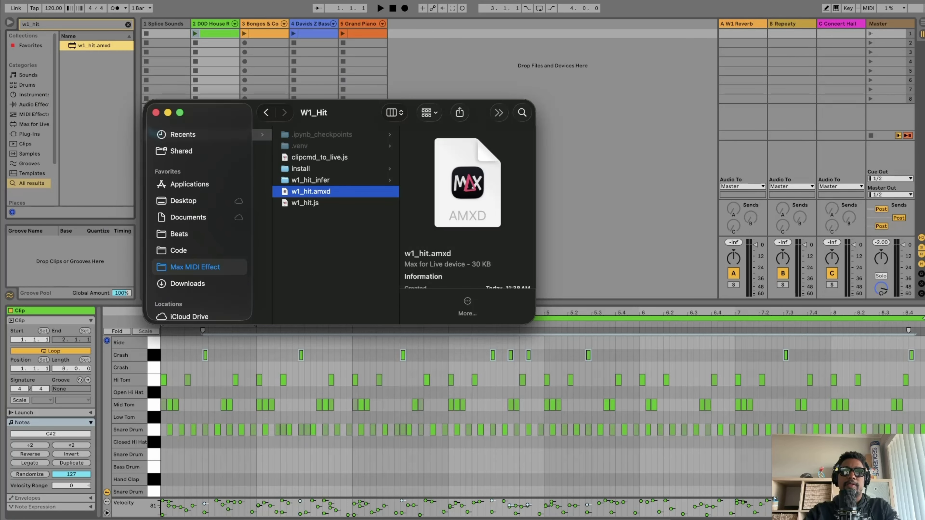
Look through the w1_hit_infer folder, including Loader and its models subfolder.
{"action": "left_click", "coordinate": [325, 181]}
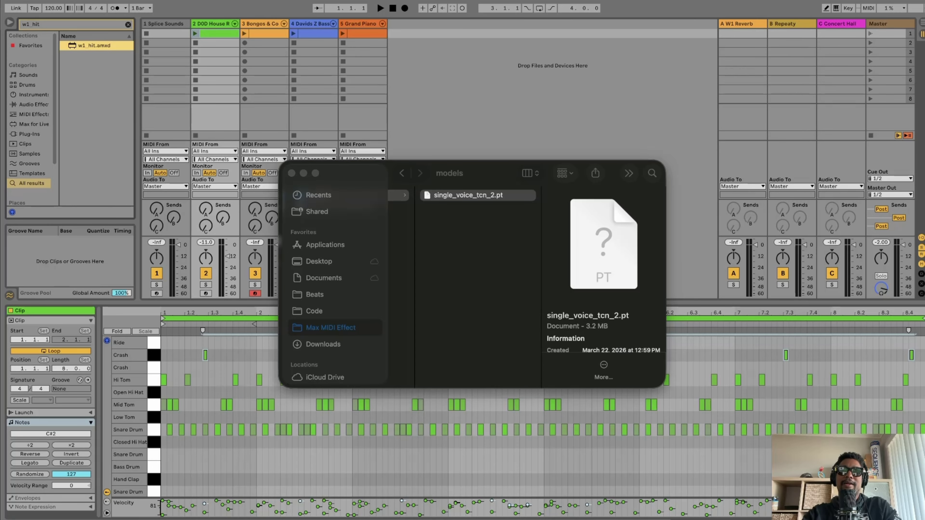
{"action": "scroll", "coordinate": [500, 306], "scroll_direction": "left", "scroll_amount": 5}
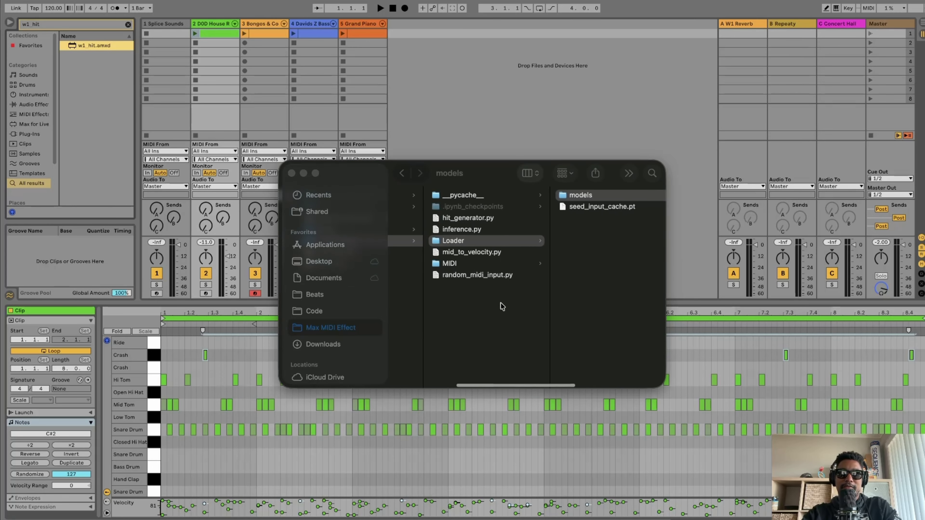
{"action": "scroll", "coordinate": [469, 262], "scroll_direction": "left", "scroll_amount": 1}
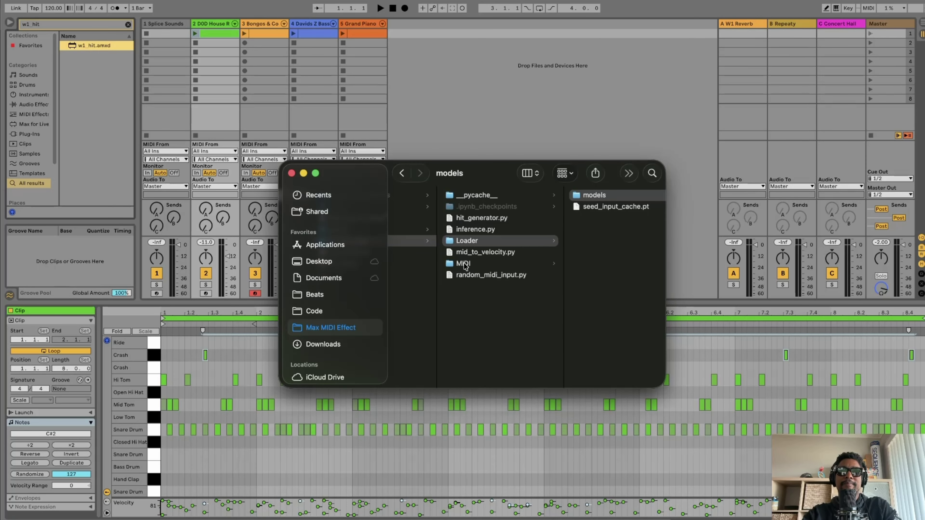
Rename the MIDI folder inside w1_hit_infer as MIDI Backup.
{"action": "left_click", "coordinate": [462, 263]}
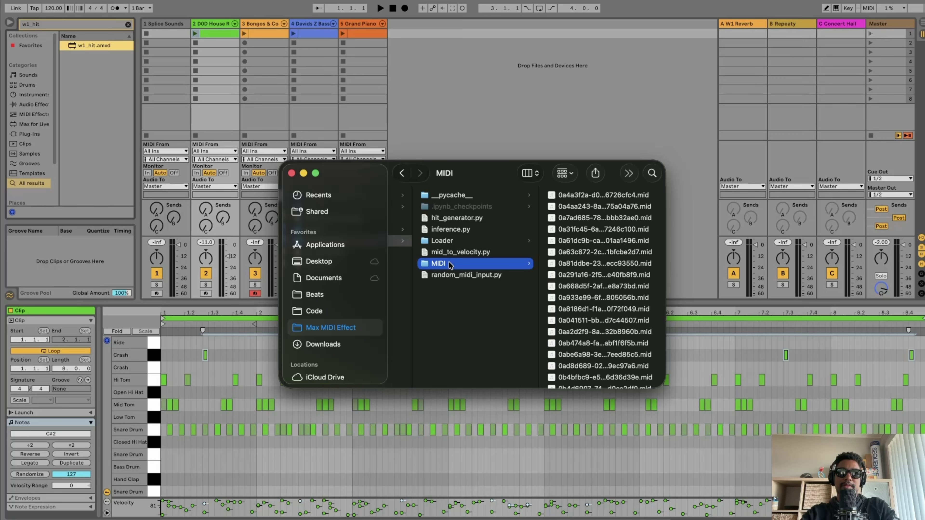
{"action": "left_click", "coordinate": [438, 263]}
{"action": "type", "text": "Backup"}
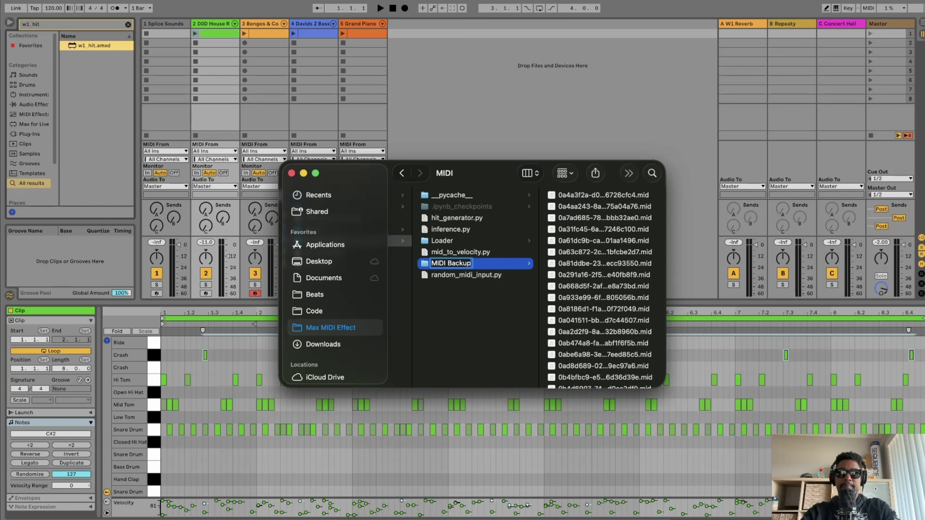
{"action": "key", "text": "Return"}
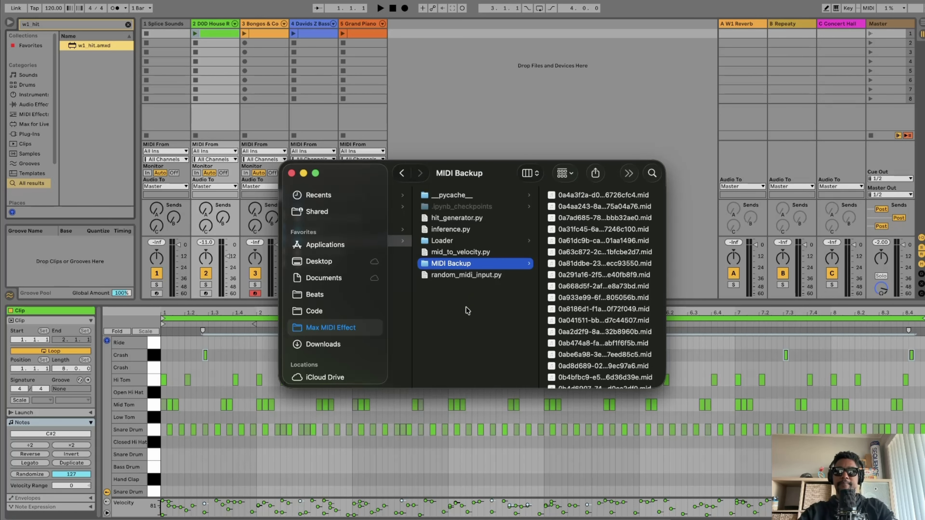
Create a new folder named MIDI inside w1_hit_infer, next to MIDI Backup.
{"action": "right_click", "coordinate": [468, 311]}
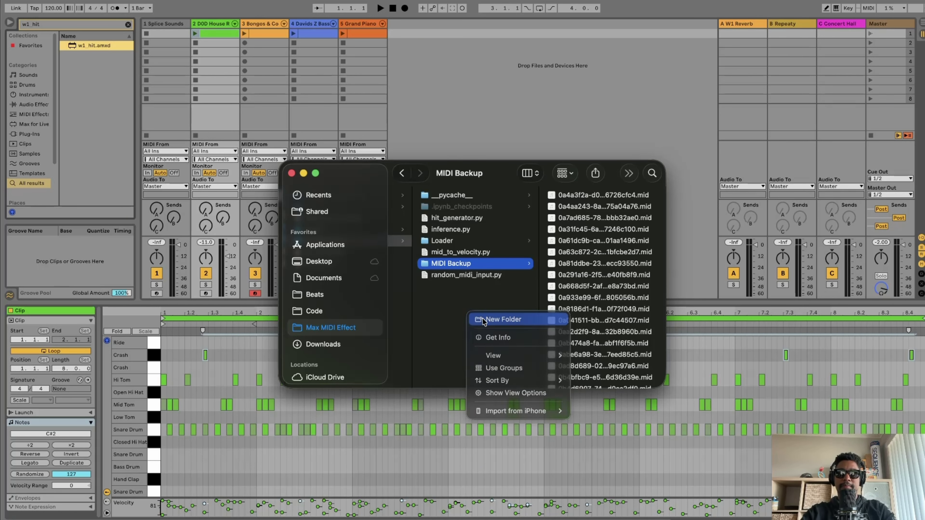
{"action": "left_click", "coordinate": [502, 319]}
{"action": "type", "text": "MIDI"}
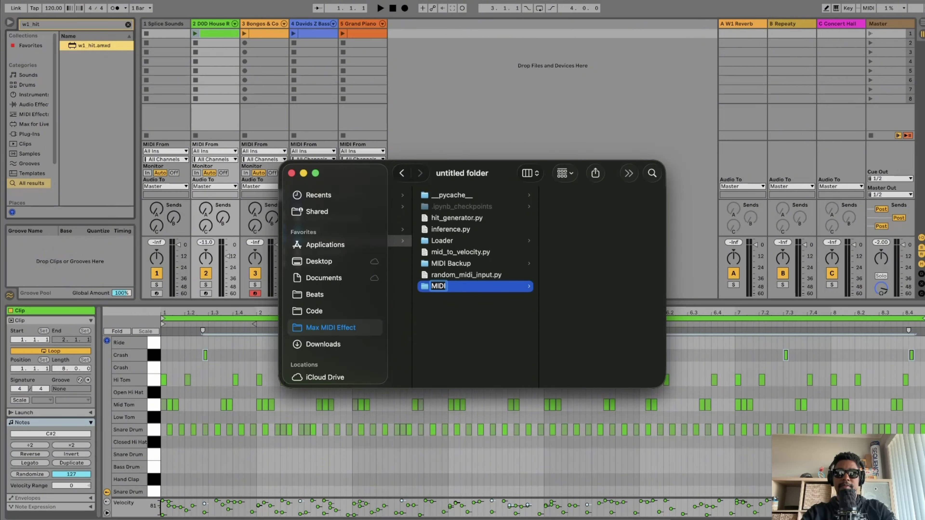
{"action": "key", "text": "Return"}
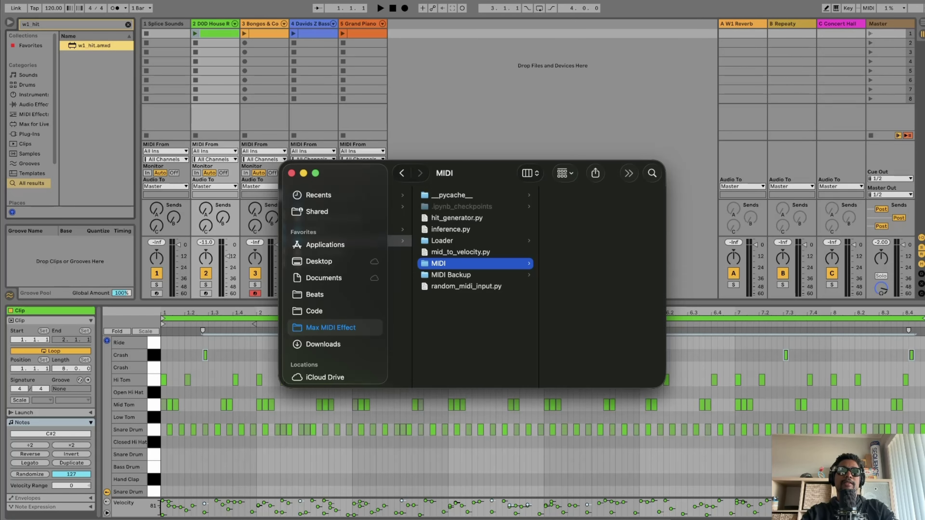
Switch back to Ableton Live and export the D0D House Rack clip as a MIDI file named custom into the MIDI folder.
{"action": "key", "text": "super+Tab"}
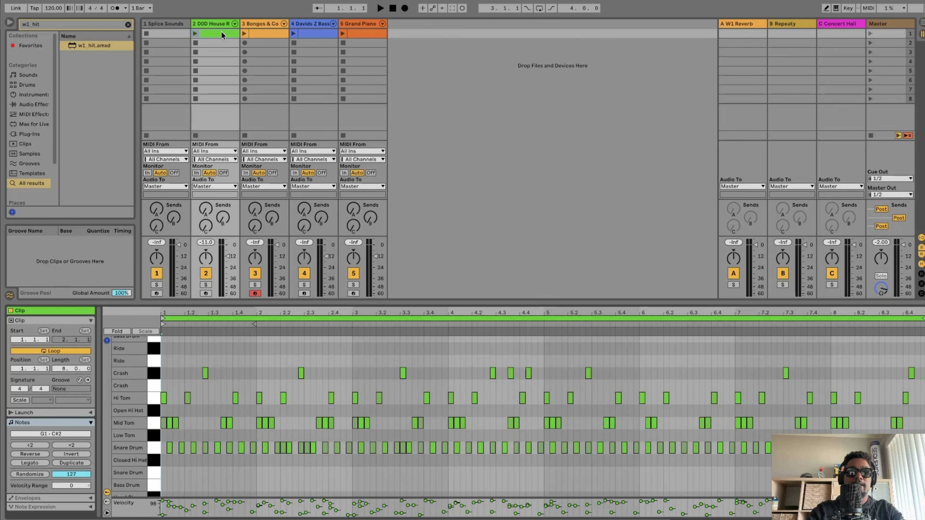
{"action": "right_click", "coordinate": [213, 33]}
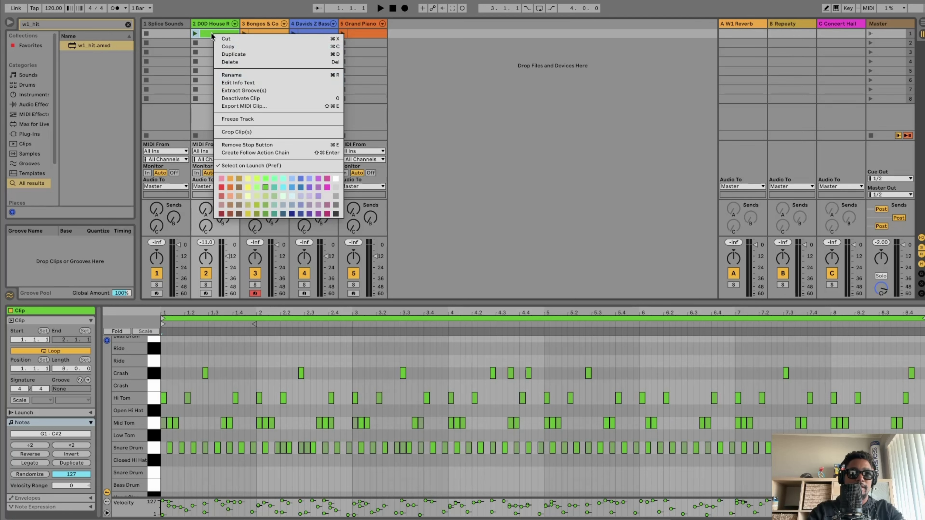
{"action": "left_click", "coordinate": [247, 105]}
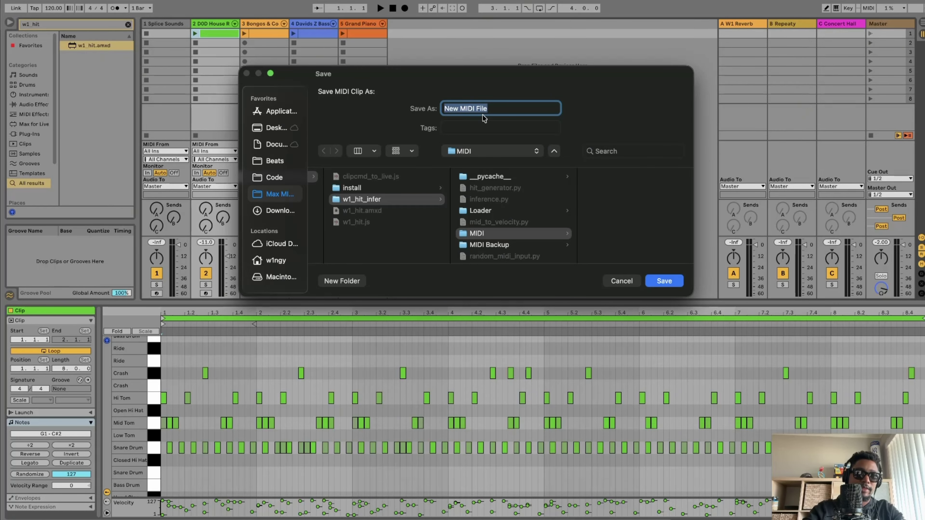
{"action": "type", "text": "custo"}
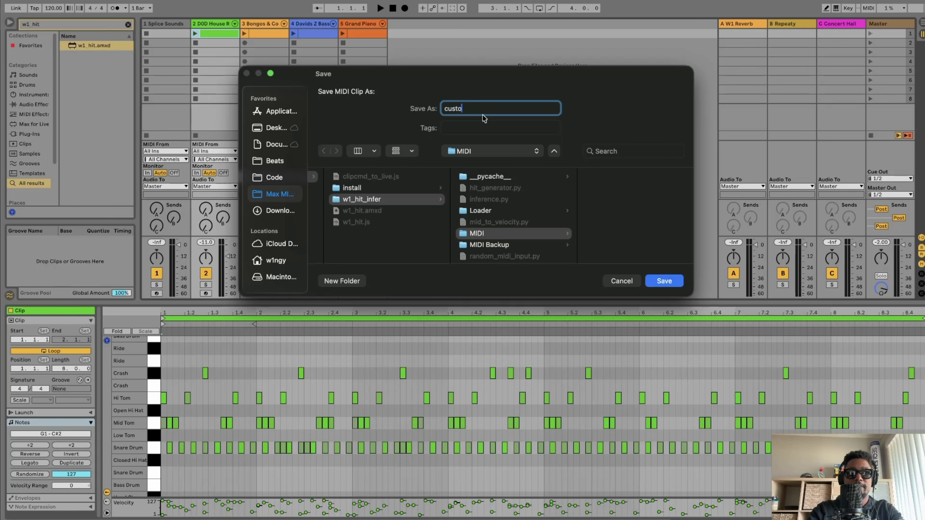
{"action": "type", "text": "m"}
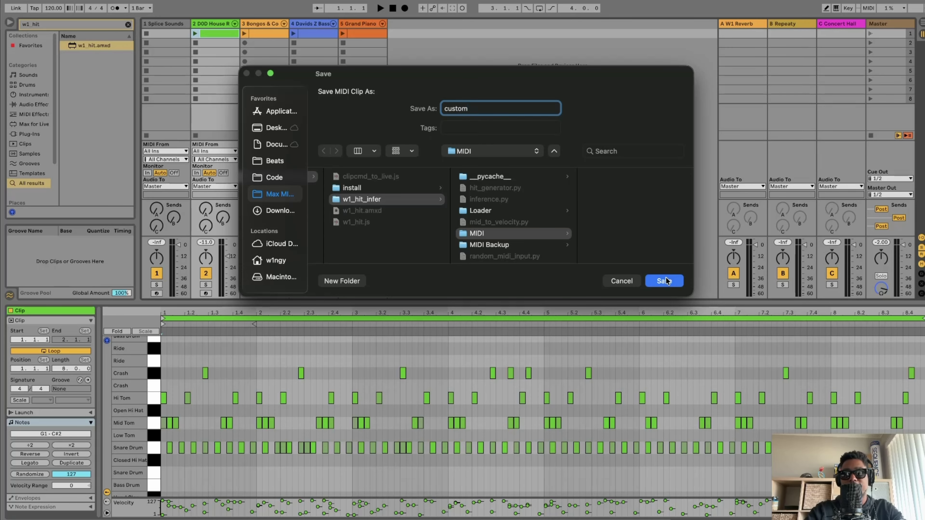
{"action": "left_click", "coordinate": [671, 283]}
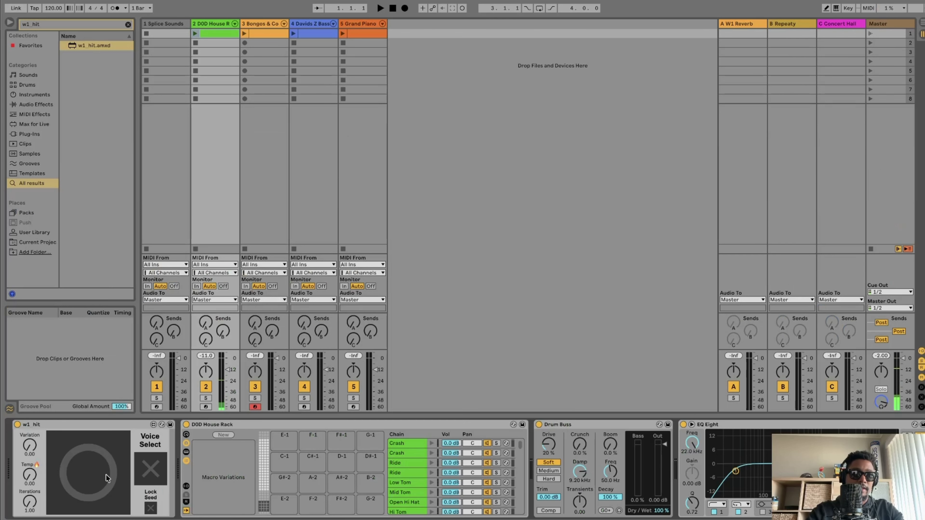
Generate a Bass Drum pattern in the drum clip with the w1 hit device and check the generated notes.
{"action": "left_click", "coordinate": [106, 474]}
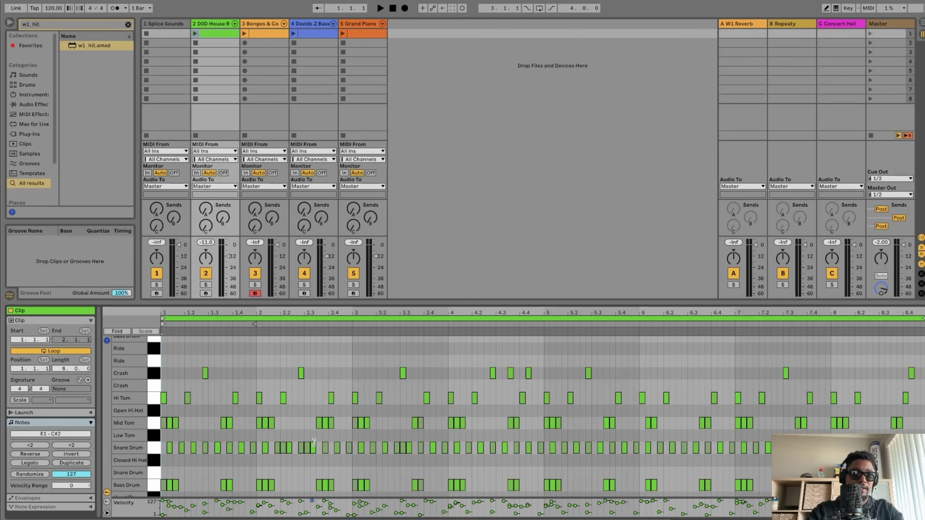
{"action": "key", "text": "shift+Tab"}
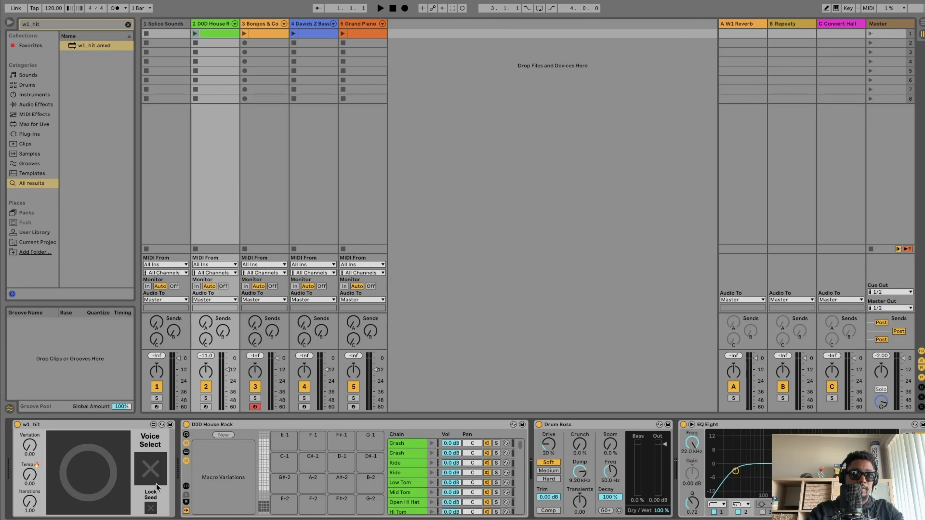
Turn on Lock Seed in the w1 hit device, set Variation to 0.65, and check the Bass Drum notes.
{"action": "left_click", "coordinate": [151, 509]}
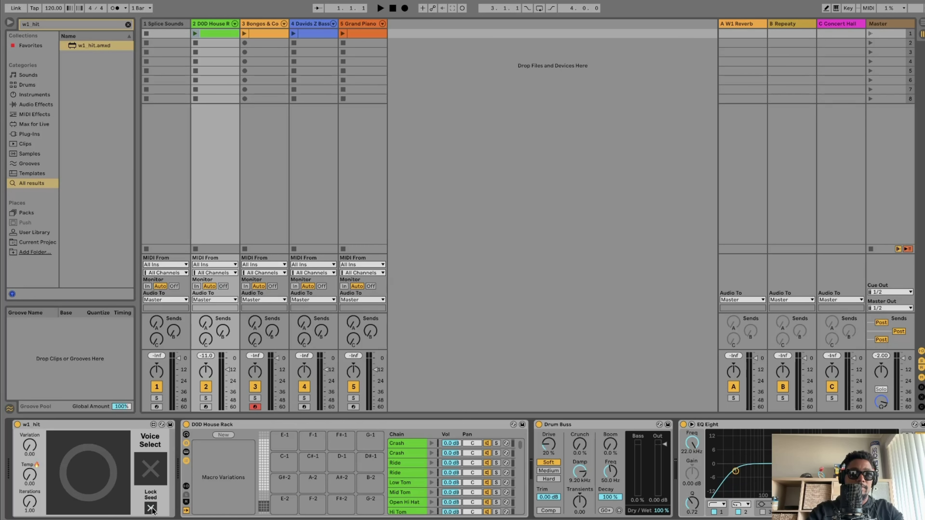
{"action": "left_click_drag", "start_coordinate": [29, 451], "coordinate": [30, 407]}
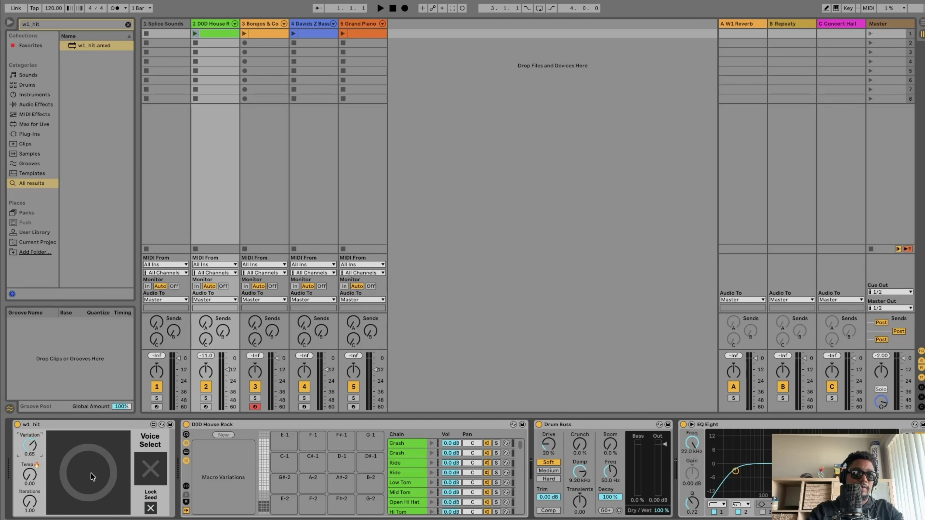
{"action": "key", "text": "shift+Tab"}
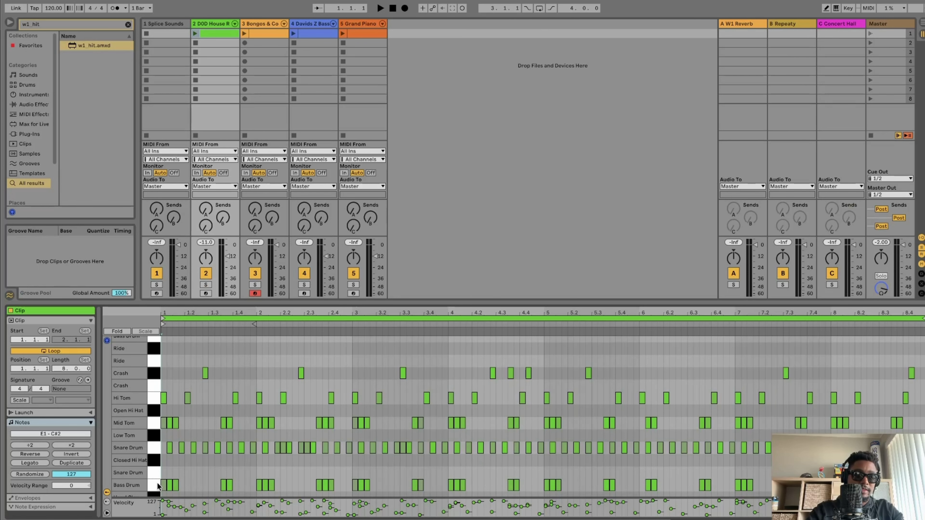
{"action": "key", "text": "shift+Tab"}
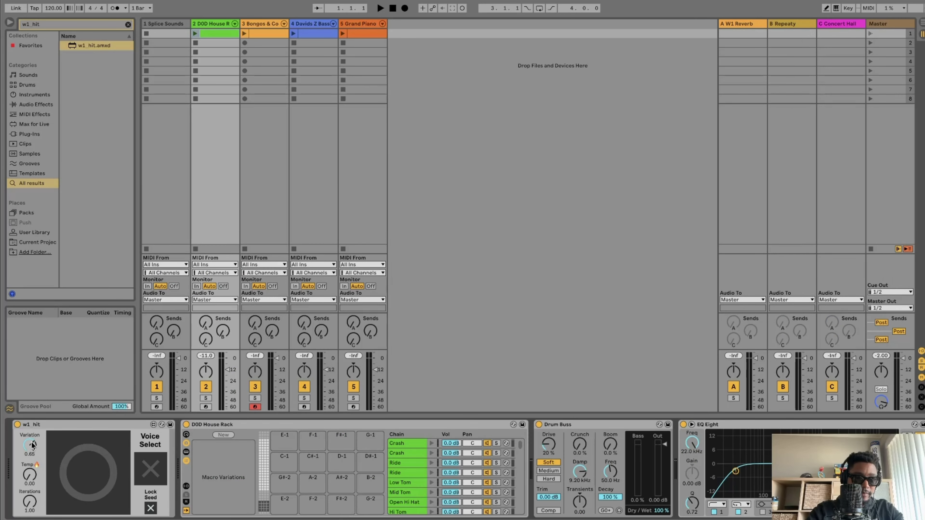
Regenerate the Bass Drum pattern several times with the seed locked, comparing the notes in the clip after each pass.
{"action": "key", "text": "shift+Tab"}
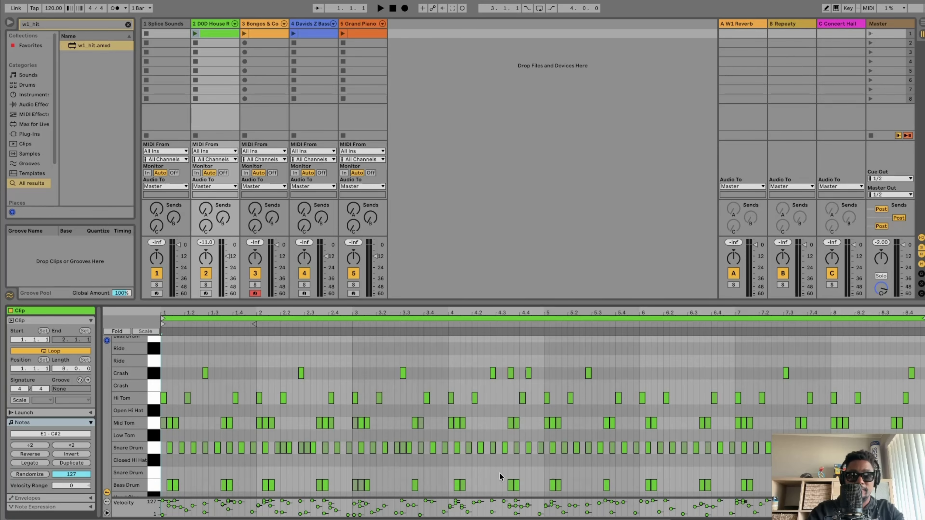
{"action": "key", "text": "shift+Tab"}
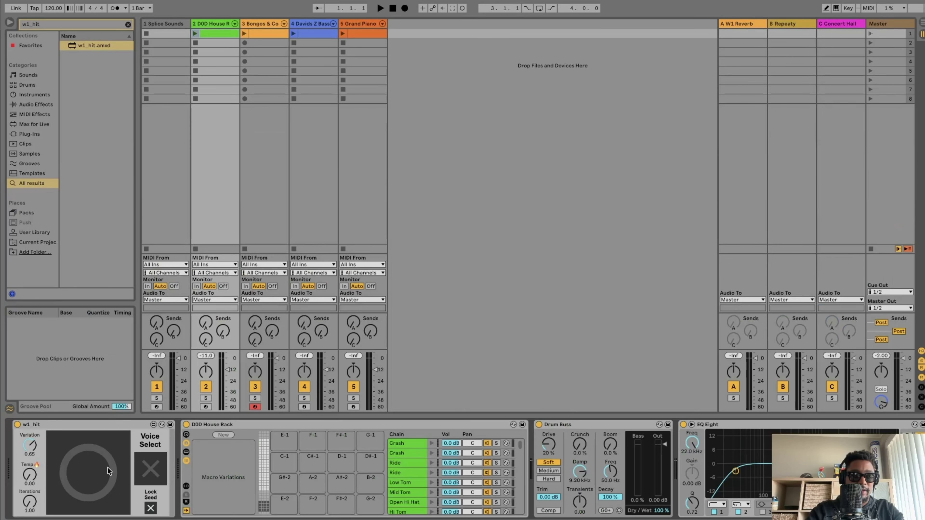
{"action": "key", "text": "shift+Tab"}
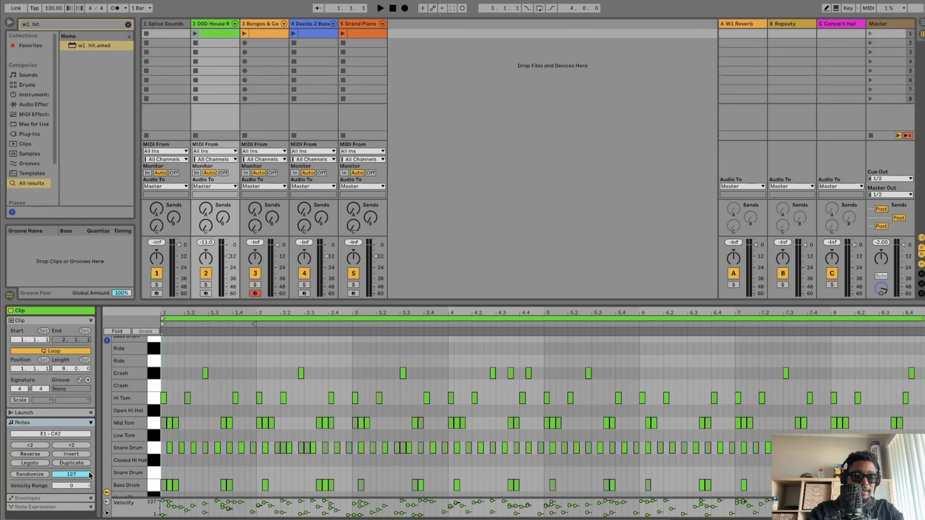
{"action": "key", "text": "shift+Tab"}
{"action": "key", "text": "shift+Tab"}
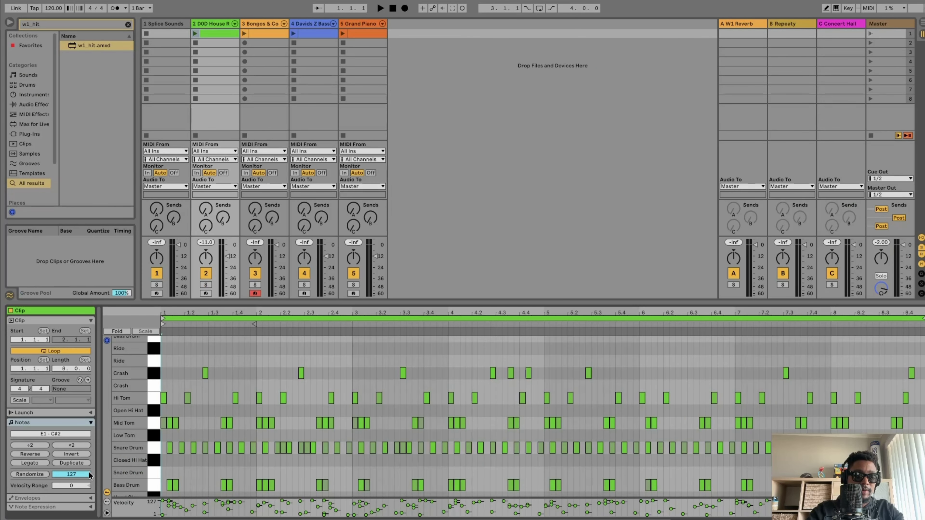
{"action": "key", "text": "shift+Tab"}
{"action": "key", "text": "shift+Tab"}
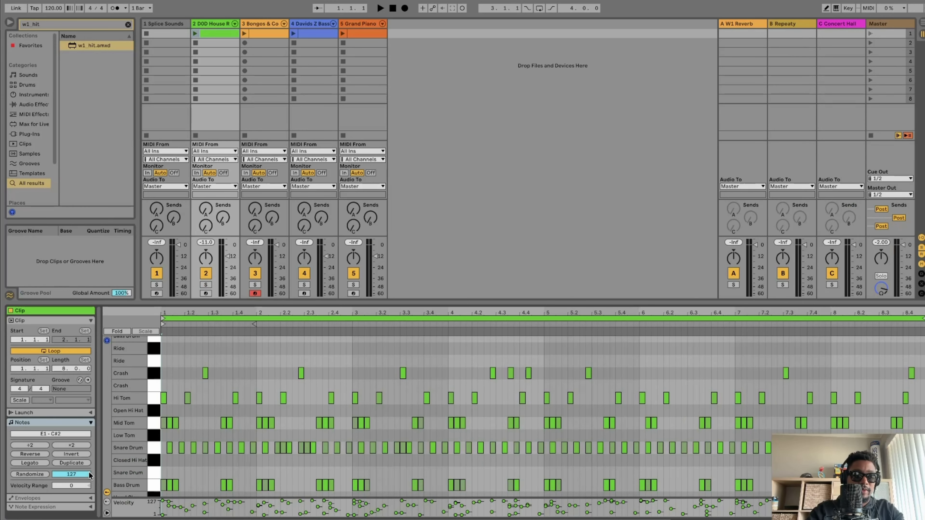
{"action": "key", "text": "shift+Tab"}
{"action": "key", "text": "shift+Tab"}
Adjust the w1 hit device's Variation slightly and generate another Bass Drum pattern to check in the clip.
{"action": "key", "text": "shift+Tab"}
{"action": "left_click_drag", "start_coordinate": [36, 455], "coordinate": [34, 452]}
{"action": "key", "text": "shift+Tab"}
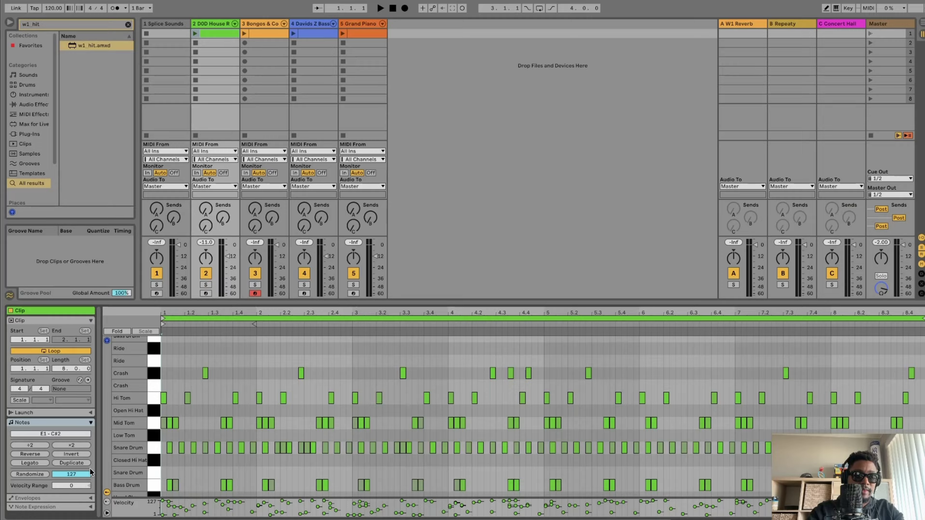
Generate one more Bass Drum pattern with the w1 hit device and compare its notes in the drum clip.
{"action": "key", "text": "shift+Tab"}
{"action": "left_click", "coordinate": [89, 470]}
{"action": "key", "text": "shift+Tab"}
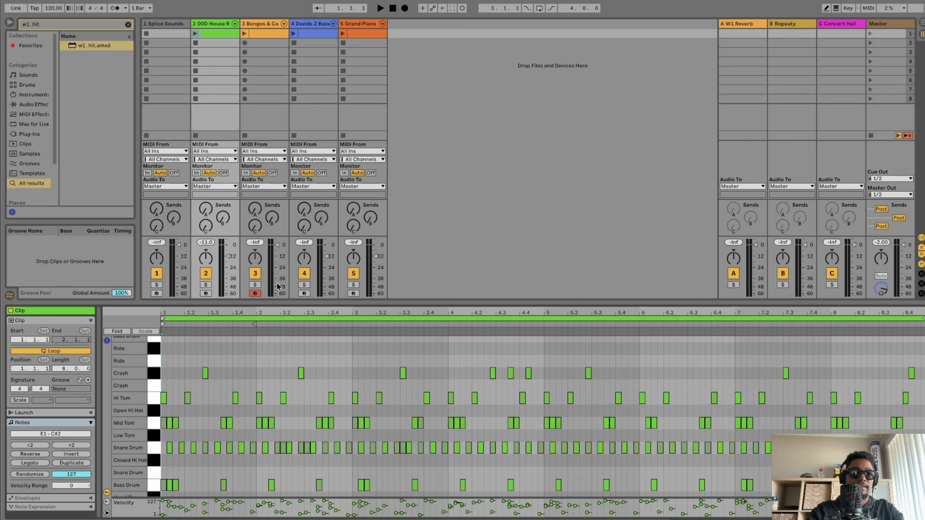
Delete all Bass Drum notes from the drum clip and look over the remaining notes through bar 16.
{"action": "left_click", "coordinate": [153, 488]}
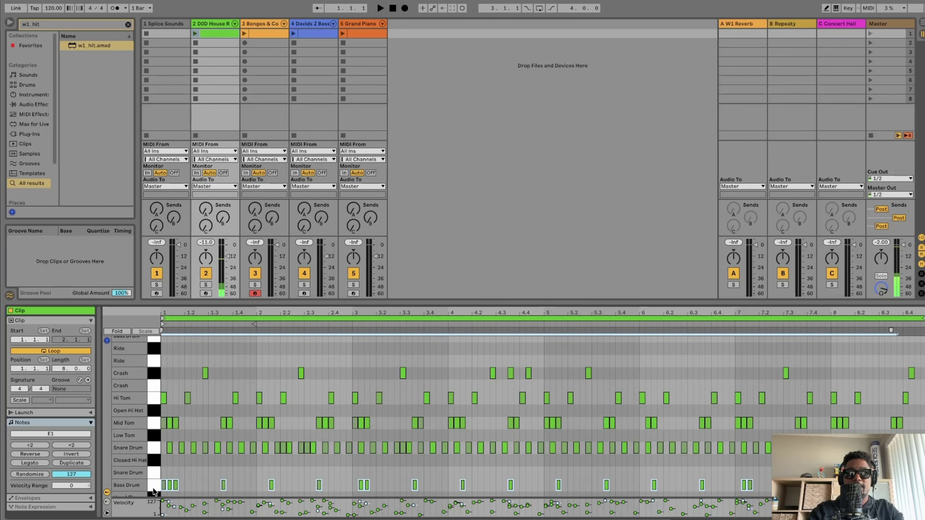
{"action": "key", "text": "Delete"}
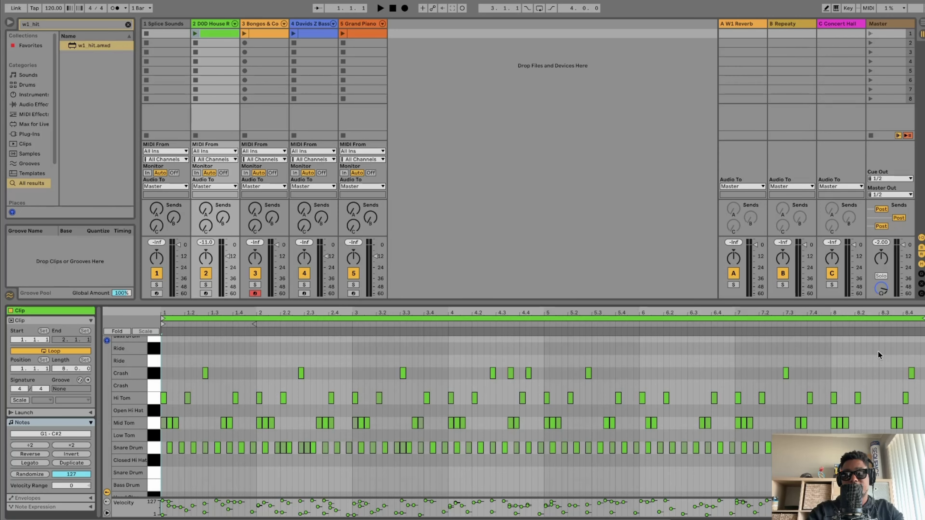
{"action": "scroll", "coordinate": [886, 379], "scroll_direction": "right", "scroll_amount": 10}
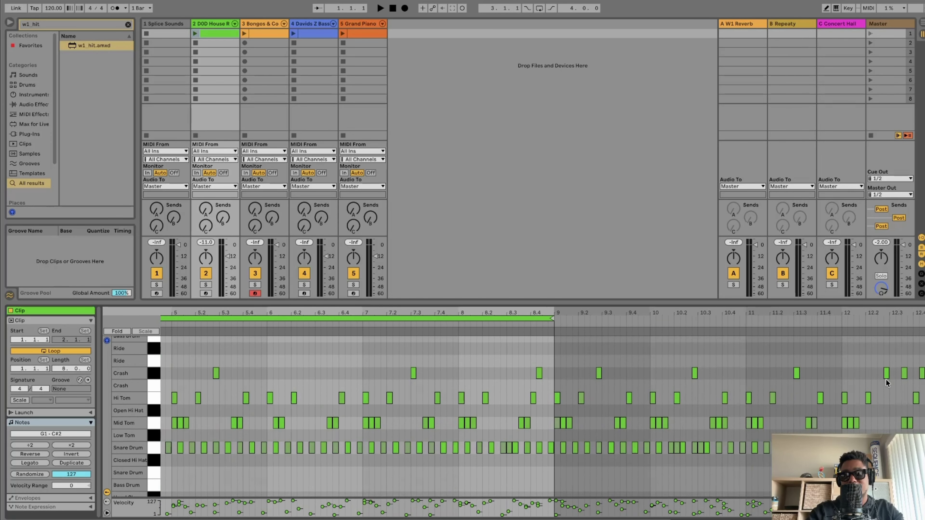
{"action": "scroll", "coordinate": [886, 379], "scroll_direction": "right", "scroll_amount": 10}
{"action": "scroll", "coordinate": [886, 379], "scroll_direction": "up", "scroll_amount": 2}
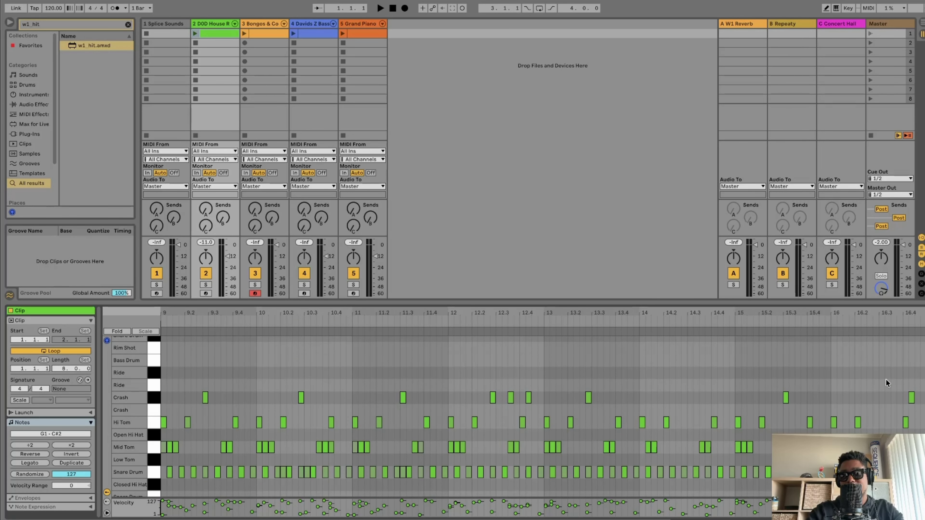
{"action": "scroll", "coordinate": [885, 379], "scroll_direction": "down", "scroll_amount": 2}
{"action": "scroll", "coordinate": [886, 379], "scroll_direction": "left", "scroll_amount": 20}
Generate a fresh Bass Drum pattern with the w1 hit device and examine the notes along the clip.
{"action": "key", "text": "shift+Tab"}
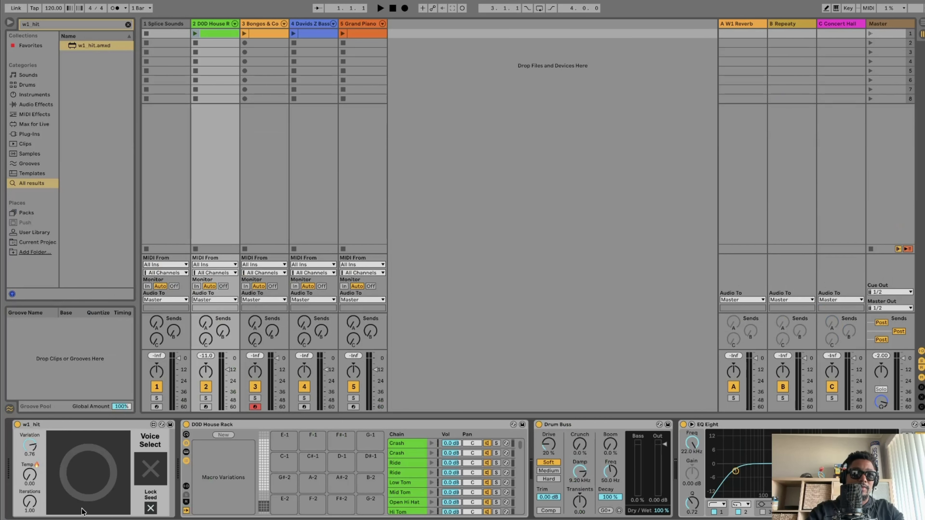
{"action": "left_click", "coordinate": [94, 470]}
{"action": "key", "text": "shift+Tab"}
{"action": "scroll", "coordinate": [467, 416], "scroll_direction": "right", "scroll_amount": 6}
{"action": "scroll", "coordinate": [466, 416], "scroll_direction": "down", "scroll_amount": 2}
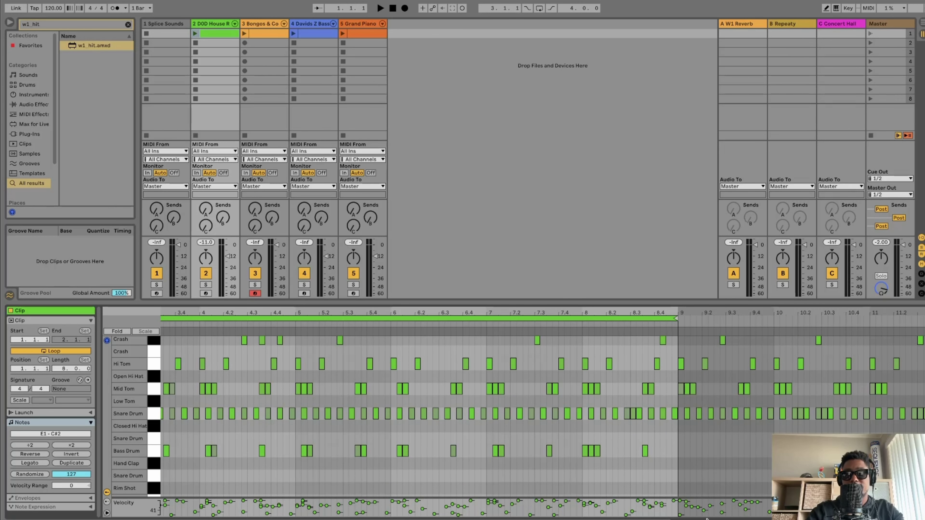
{"action": "scroll", "coordinate": [762, 436], "scroll_direction": "left", "scroll_amount": 6}
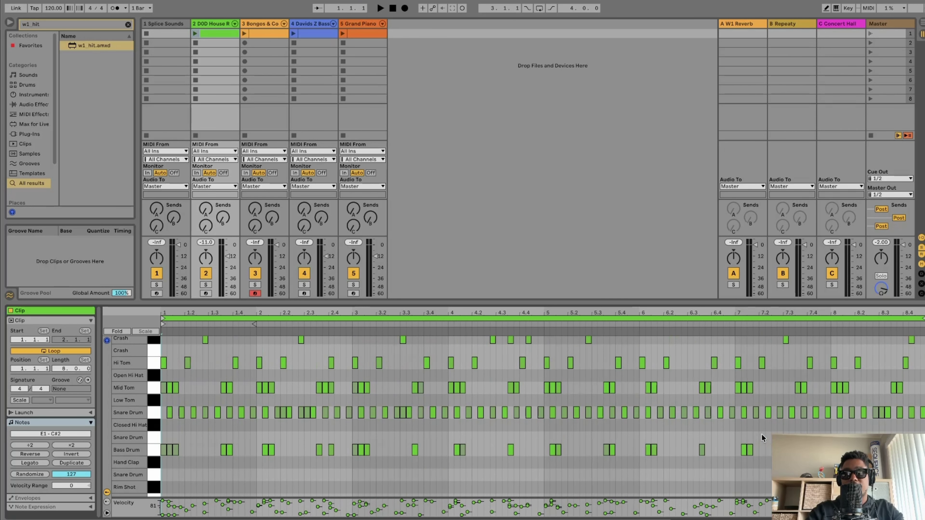
{"action": "scroll", "coordinate": [405, 448], "scroll_direction": "up", "scroll_amount": 2}
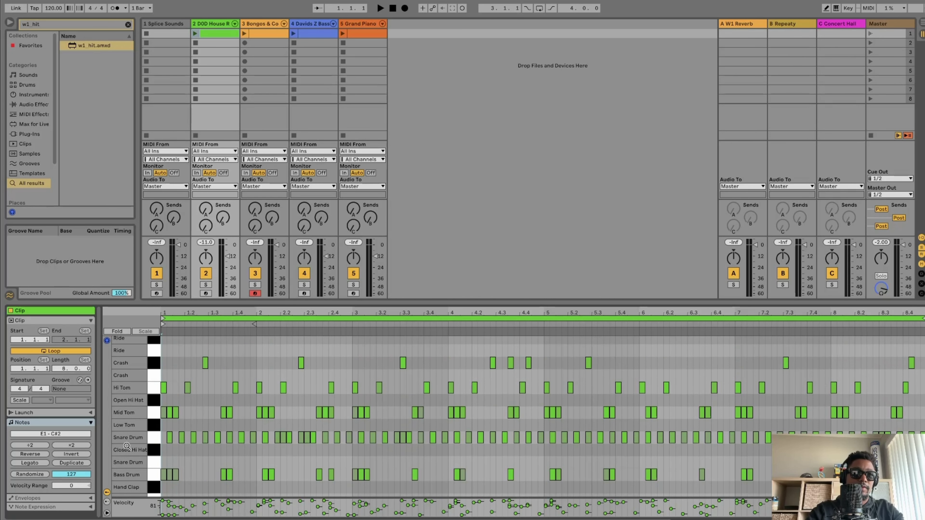
Try applying Legato to all Mid Tom notes in the drum clip and undo the change.
{"action": "left_click", "coordinate": [154, 412]}
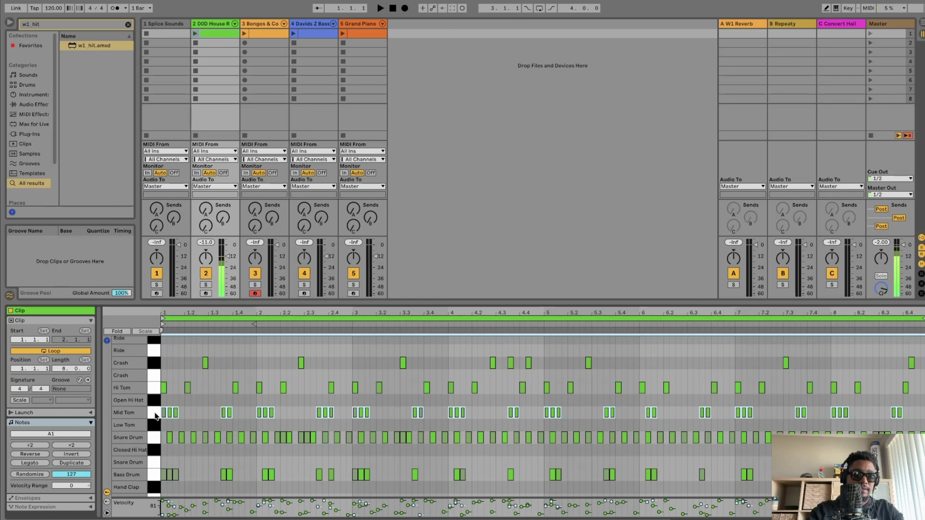
{"action": "left_click", "coordinate": [39, 463]}
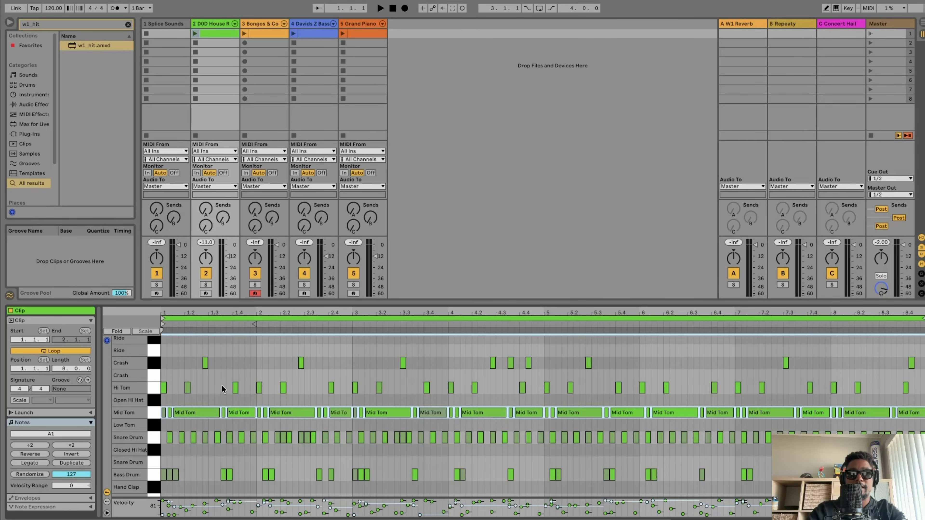
{"action": "key", "text": "ctrl+z"}
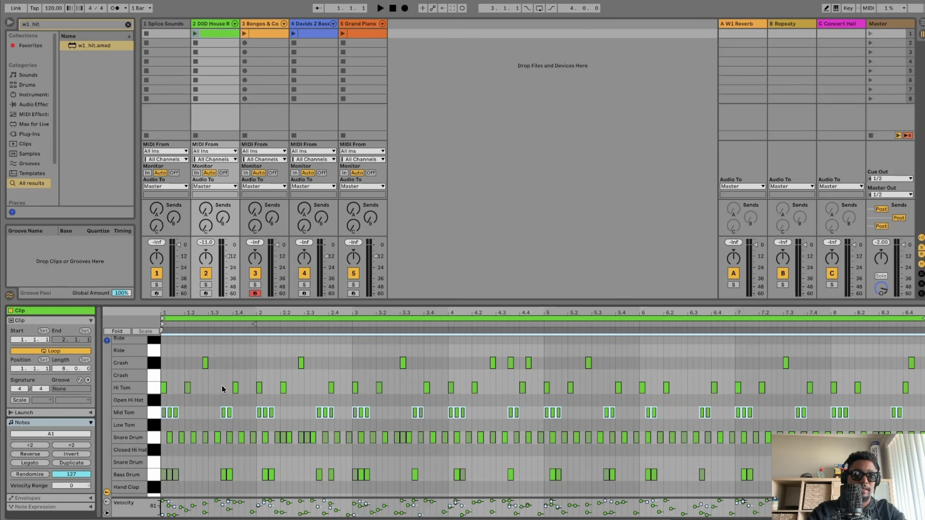